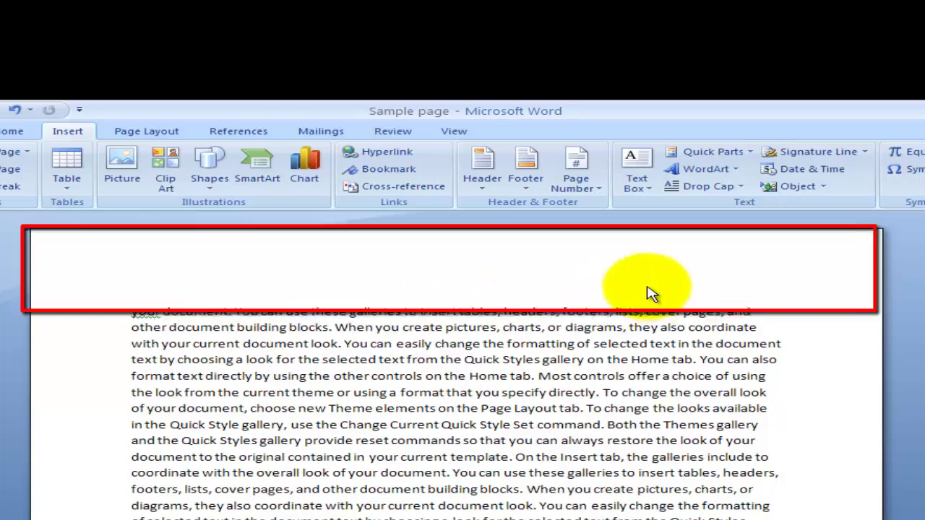
Step: Insert the built-in Alphabet header into the document
{"action": "scroll", "coordinate": [651, 293], "scroll_direction": "down", "scroll_amount": 5}
{"action": "scroll", "coordinate": [670, 446], "scroll_direction": "down", "scroll_amount": 7}
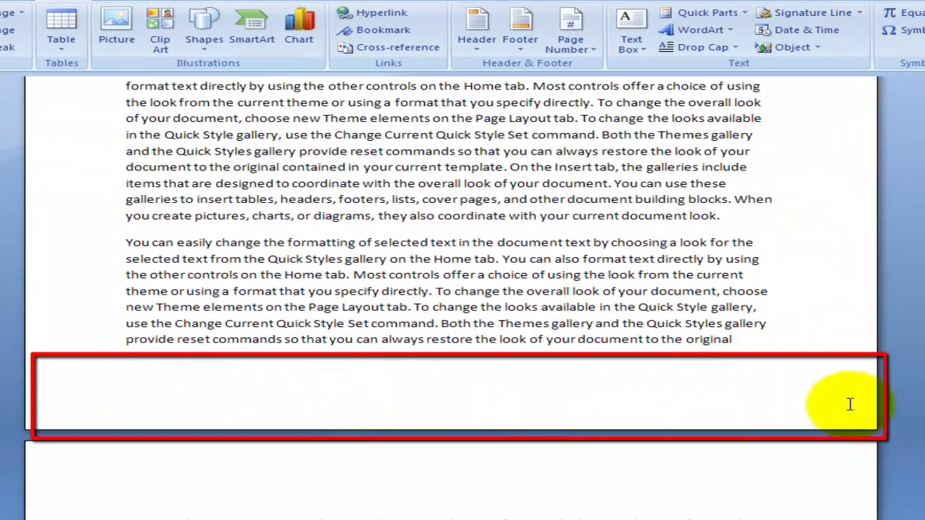
{"action": "scroll", "coordinate": [777, 361], "scroll_direction": "up", "scroll_amount": 10}
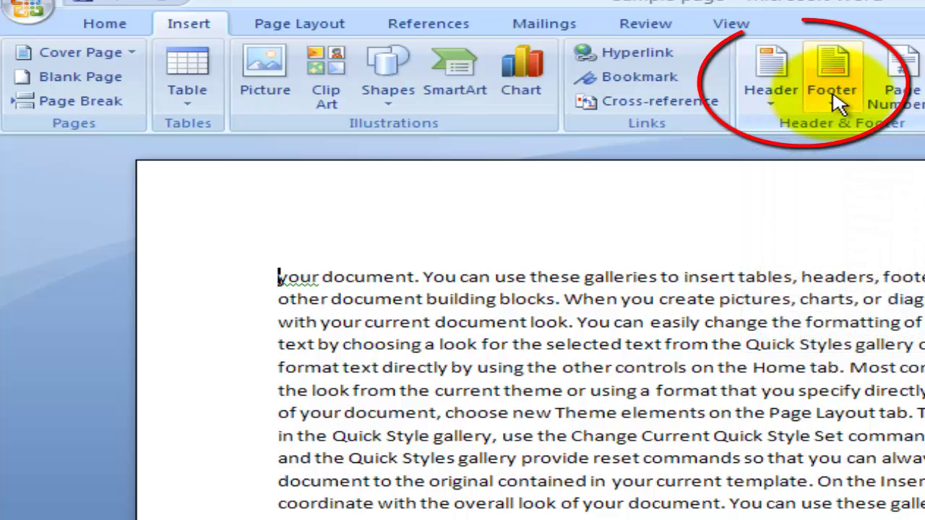
{"action": "left_click", "coordinate": [774, 72]}
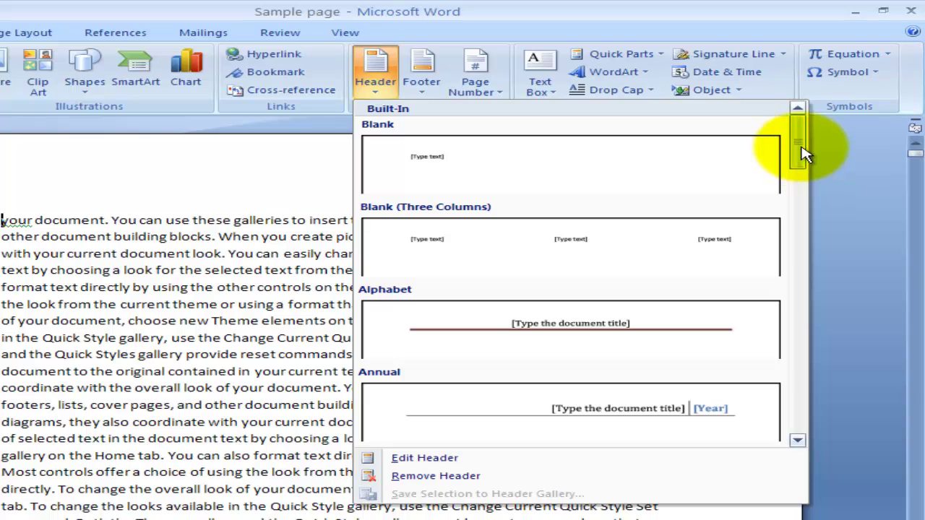
{"action": "mouse_move", "coordinate": [800, 154]}
{"action": "left_mouse_down"}
{"action": "mouse_move", "coordinate": [794, 401]}
{"action": "mouse_move", "coordinate": [805, 427]}
{"action": "mouse_move", "coordinate": [811, 266]}
{"action": "mouse_move", "coordinate": [798, 243]}
{"action": "mouse_move", "coordinate": [800, 140]}
{"action": "left_mouse_up"}
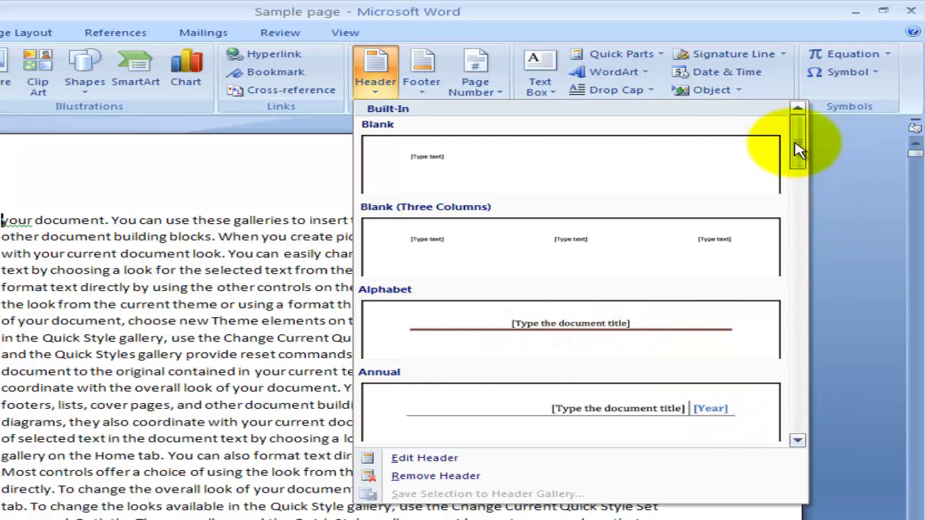
{"action": "mouse_move", "coordinate": [798, 149]}
{"action": "left_mouse_down"}
{"action": "mouse_move", "coordinate": [797, 285]}
{"action": "mouse_move", "coordinate": [799, 158]}
{"action": "left_mouse_up"}
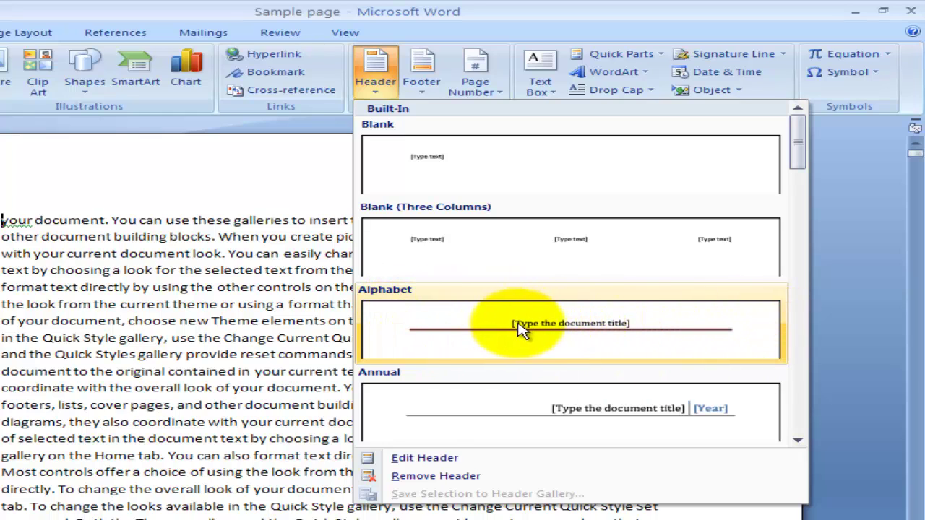
{"action": "left_click", "coordinate": [585, 326]}
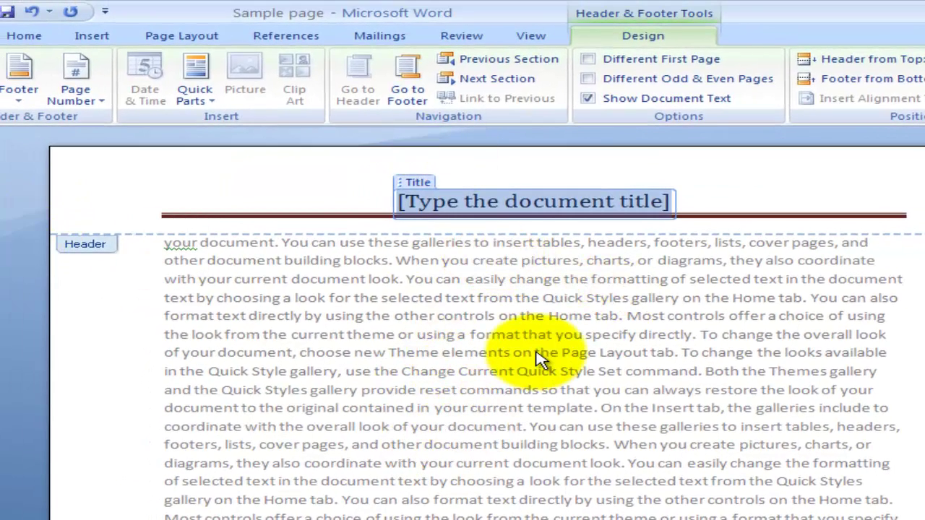
Step: Enter COMPUTER ACADEMY as the document title in the header and close header editing
{"action": "double_click", "coordinate": [498, 354]}
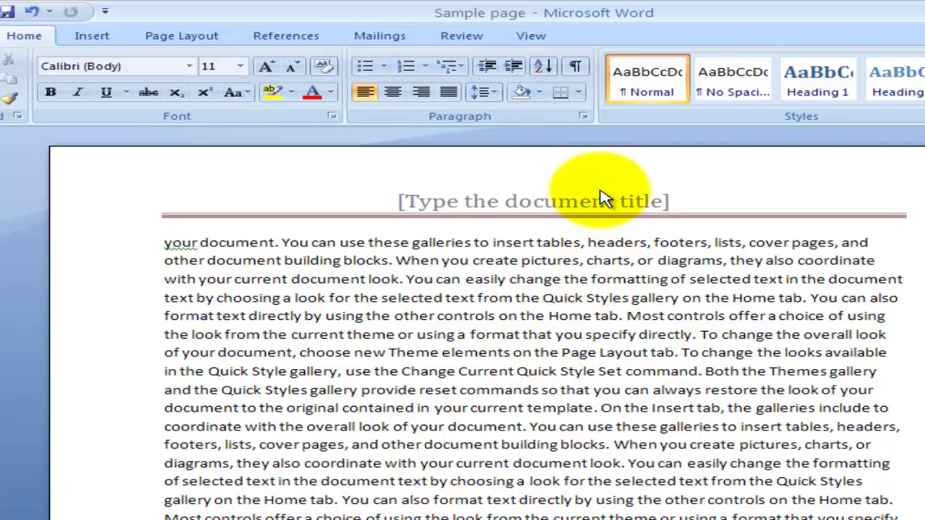
{"action": "double_click", "coordinate": [582, 209]}
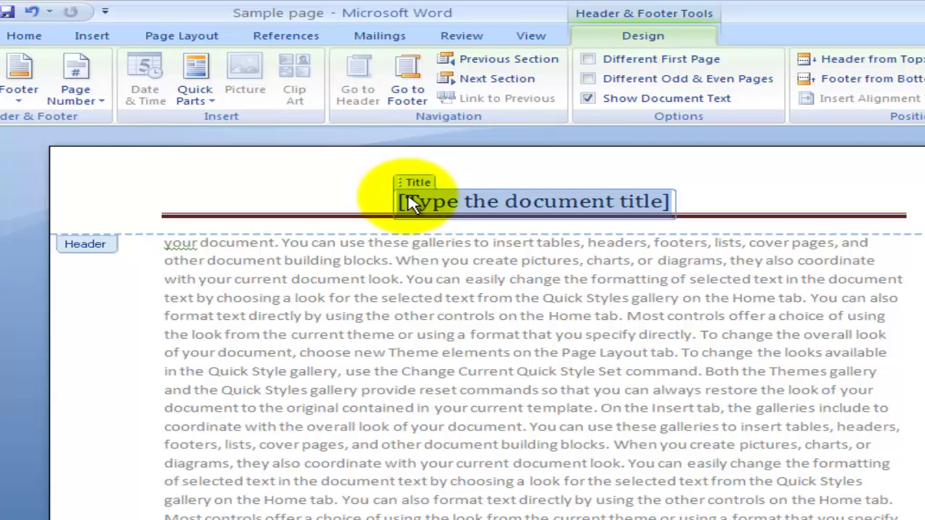
{"action": "type", "text": "COMPUTER ACADEMY"}
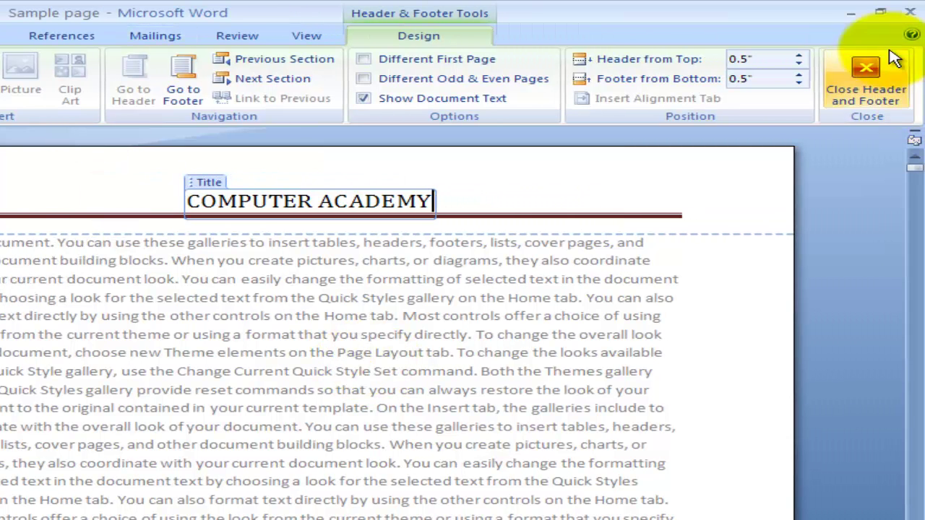
{"action": "left_click", "coordinate": [884, 102]}
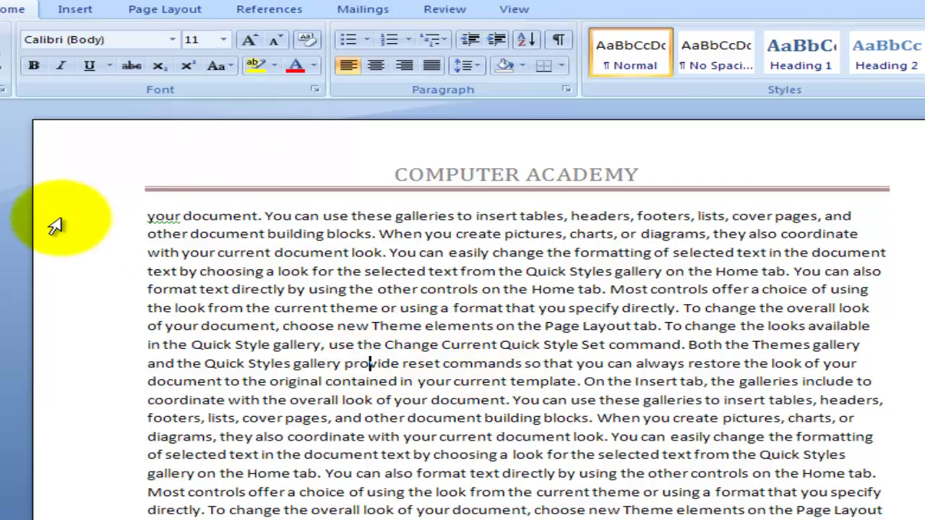
{"action": "left_click_drag", "start_coordinate": [144, 217], "coordinate": [547, 320]}
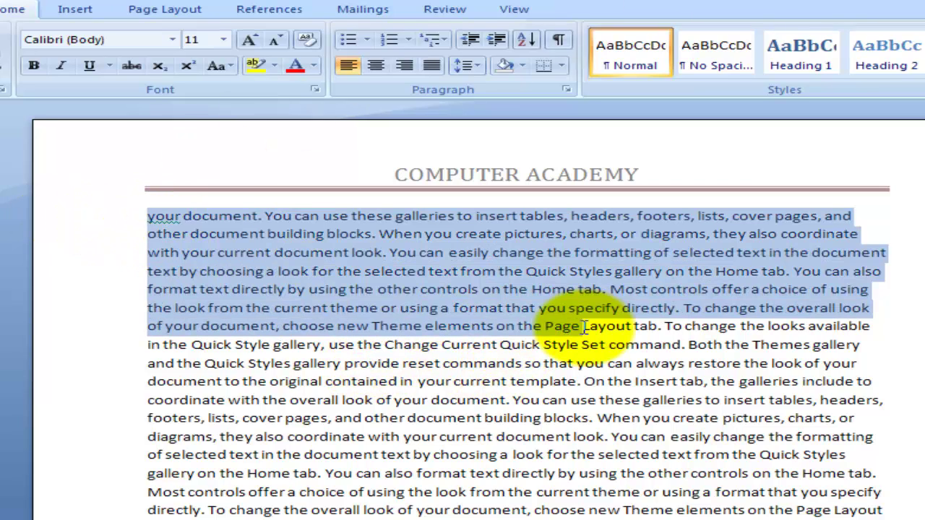
{"action": "left_click", "coordinate": [742, 471]}
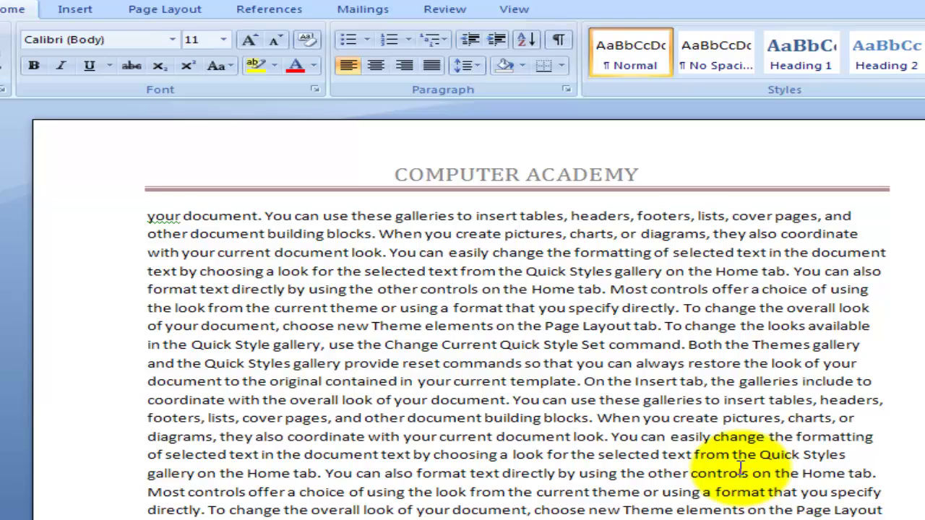
Step: Insert the built-in Tiles footer into the document
{"action": "left_click", "coordinate": [57, 8]}
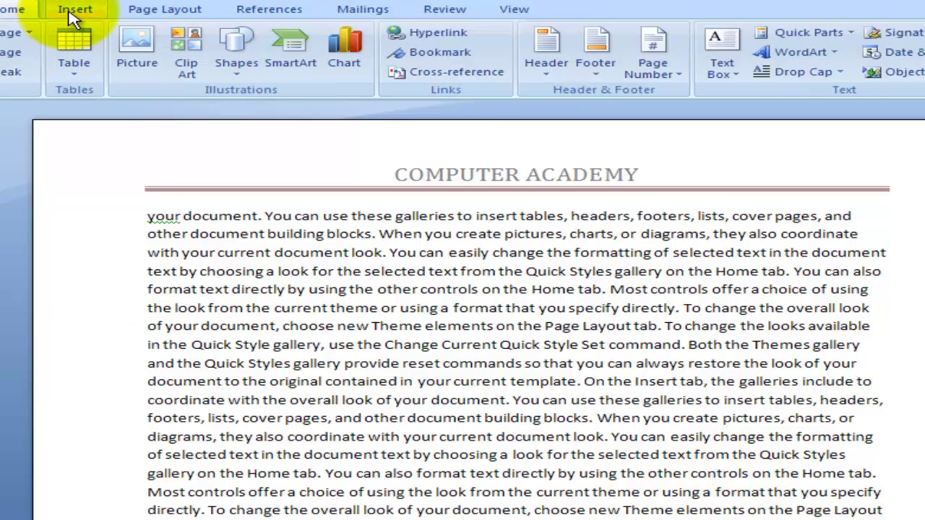
{"action": "left_click", "coordinate": [611, 61]}
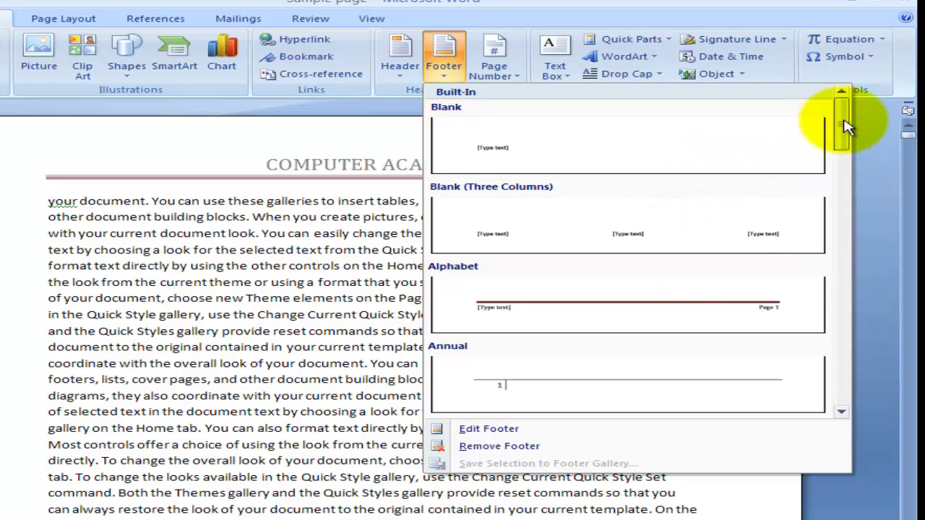
{"action": "left_click_drag", "start_coordinate": [841, 117], "coordinate": [836, 390]}
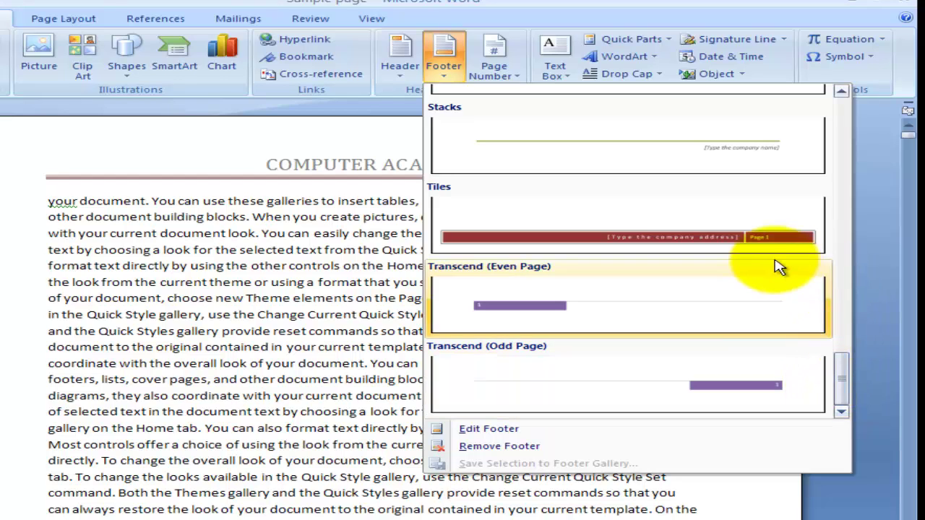
{"action": "left_click", "coordinate": [575, 235]}
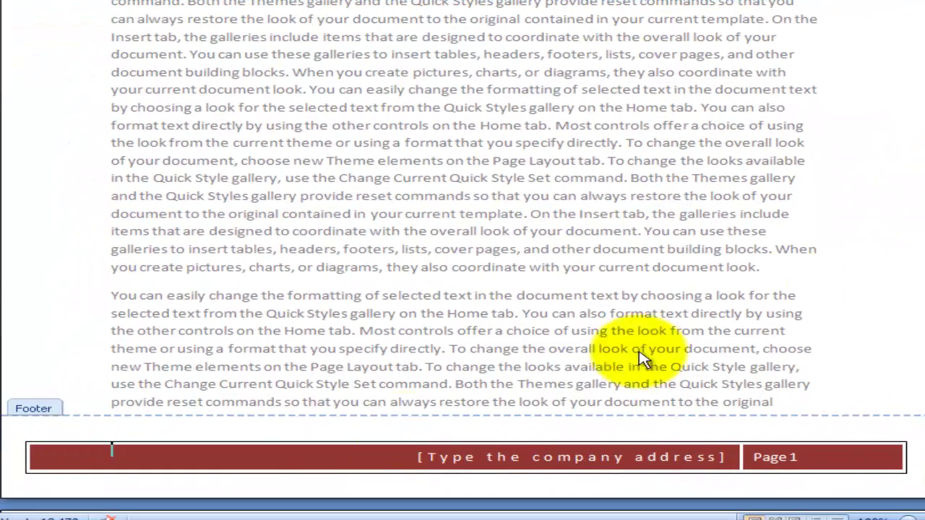
Step: Enter HYDERABAD as the company address in the footer and return to the header's title
{"action": "left_click", "coordinate": [737, 459]}
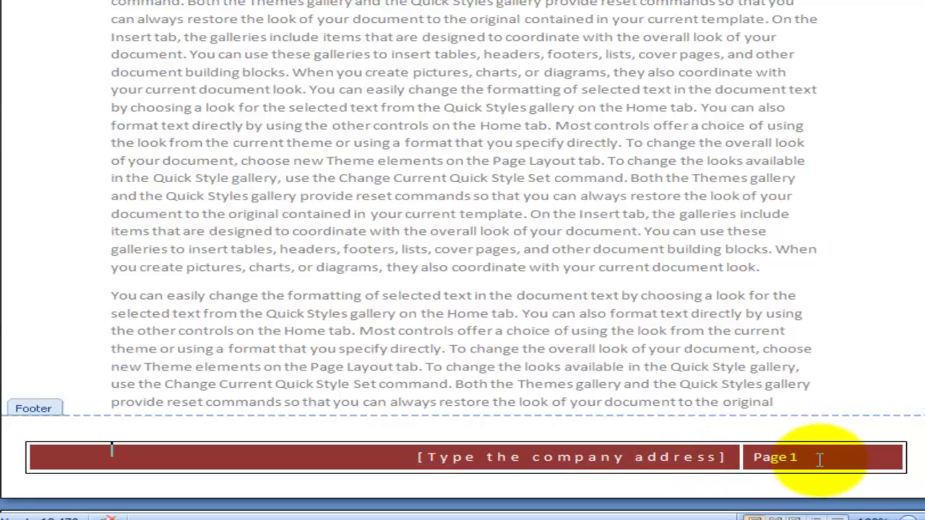
{"action": "scroll", "coordinate": [848, 433], "scroll_direction": "down", "scroll_amount": 15}
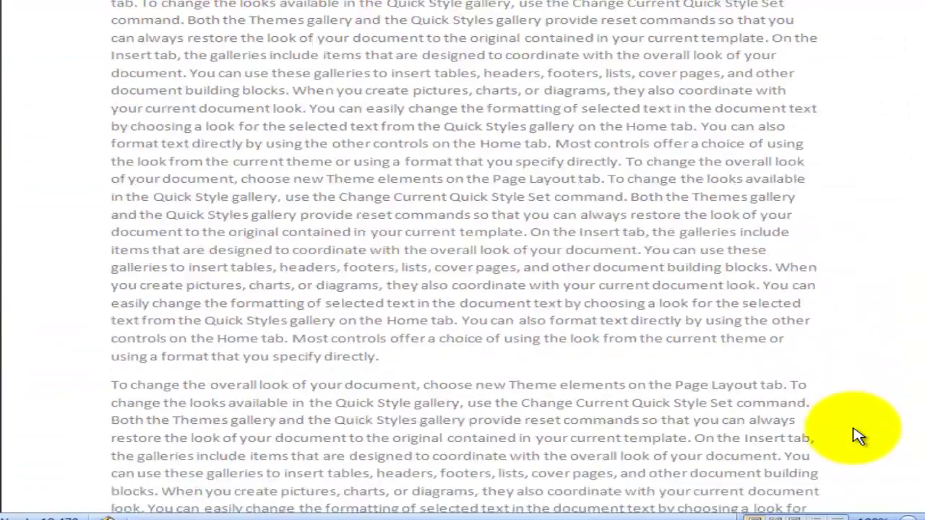
{"action": "scroll", "coordinate": [853, 426], "scroll_direction": "down", "scroll_amount": 3}
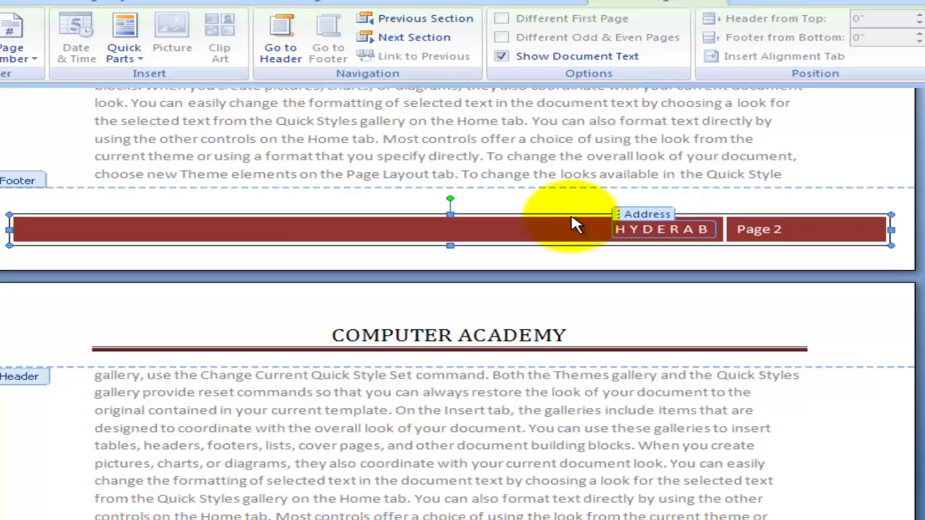
{"action": "left_click", "coordinate": [795, 304]}
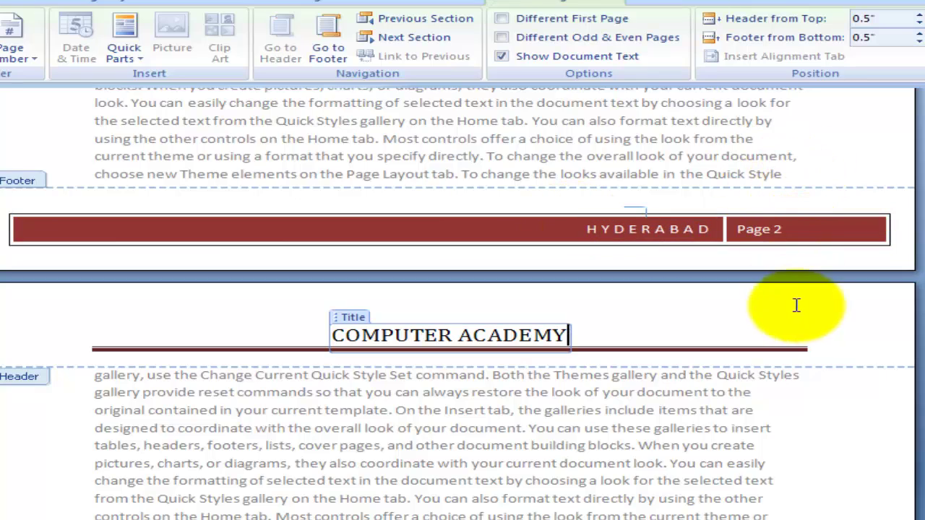
Step: Look through the following pages to check the header and footer on each one
{"action": "scroll", "coordinate": [815, 239], "scroll_direction": "up", "scroll_amount": 1}
{"action": "scroll", "coordinate": [810, 246], "scroll_direction": "down", "scroll_amount": 20}
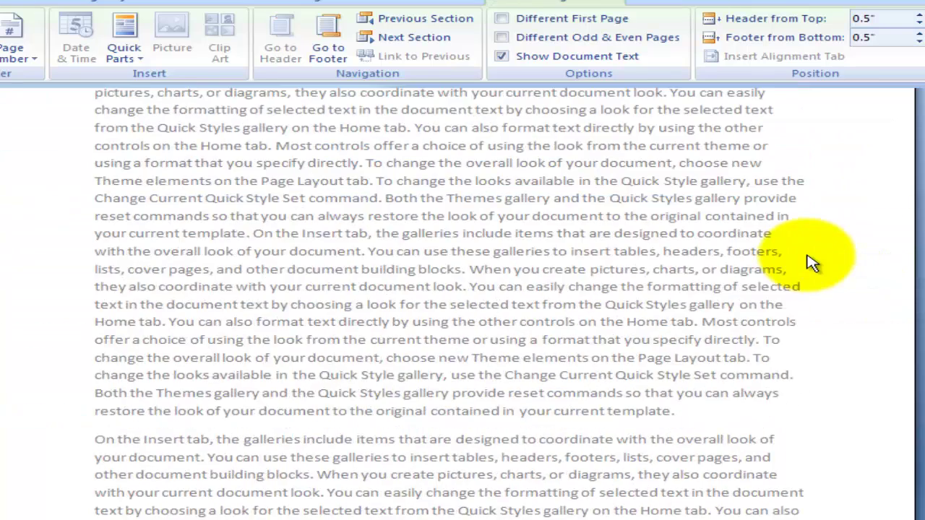
{"action": "scroll", "coordinate": [809, 260], "scroll_direction": "down", "scroll_amount": 20}
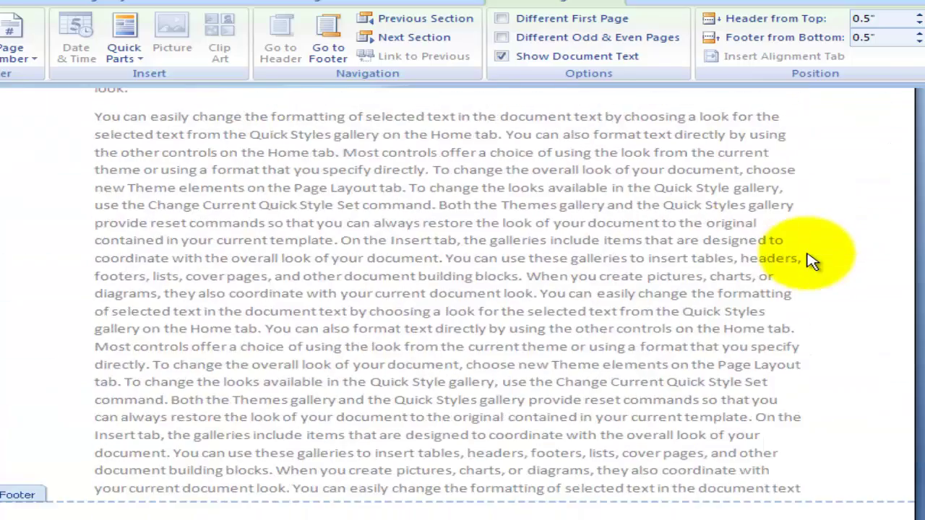
{"action": "scroll", "coordinate": [859, 361], "scroll_direction": "down", "scroll_amount": 5}
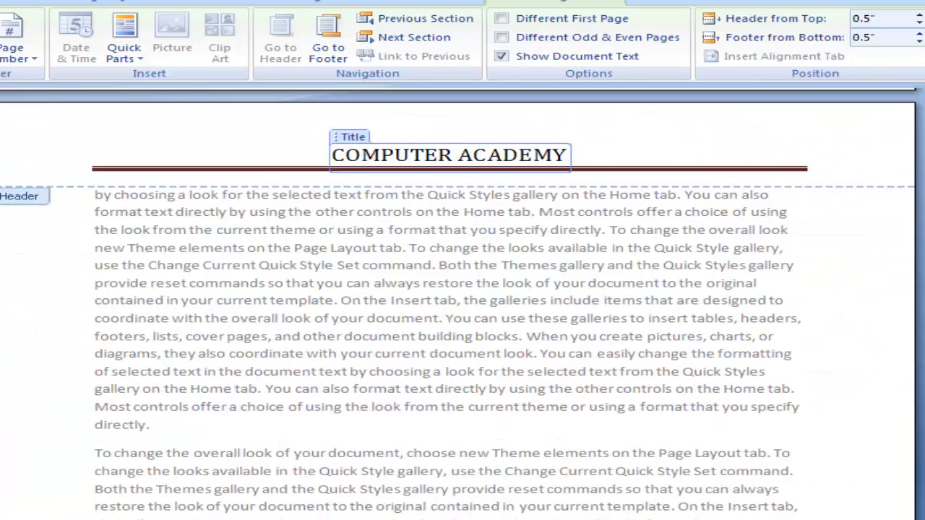
{"action": "scroll", "coordinate": [448, 325], "scroll_direction": "down", "scroll_amount": 5}
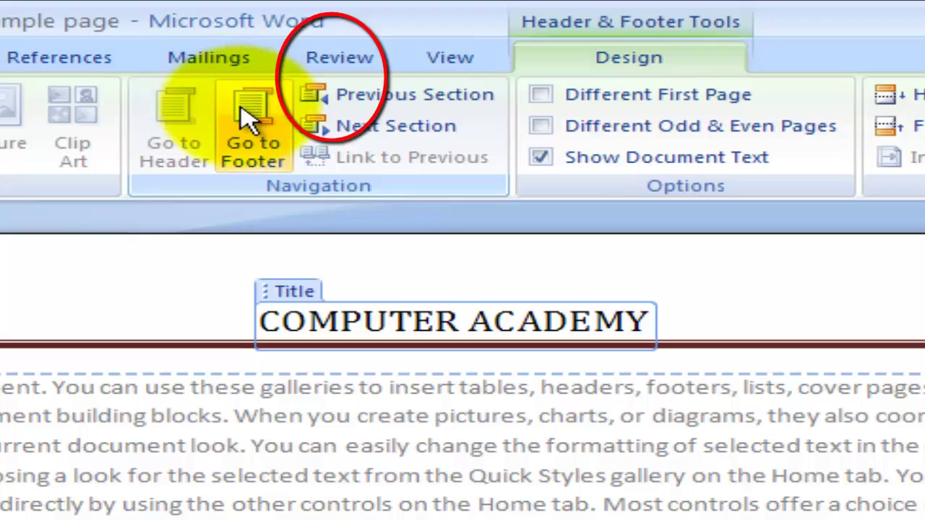
Step: Switch back and forth between the header and the footer of the pages
{"action": "left_click", "coordinate": [245, 116]}
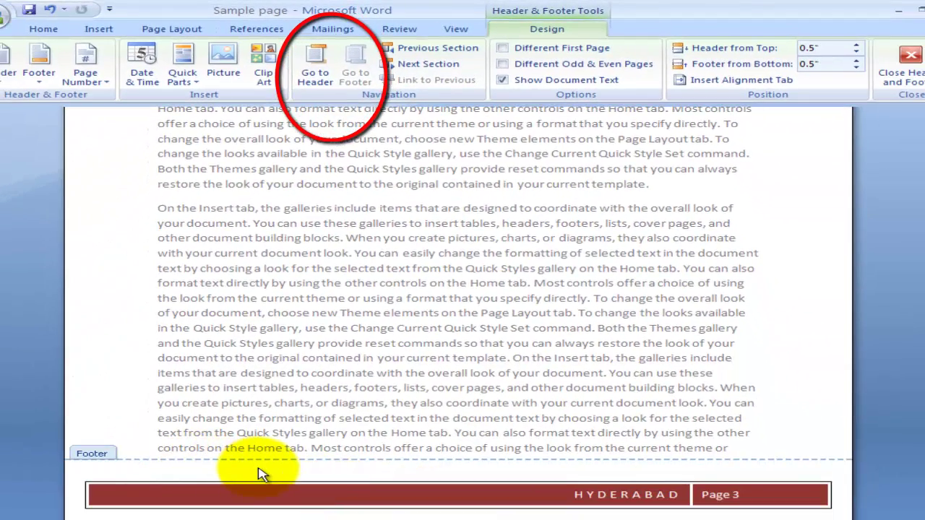
{"action": "left_click", "coordinate": [316, 65]}
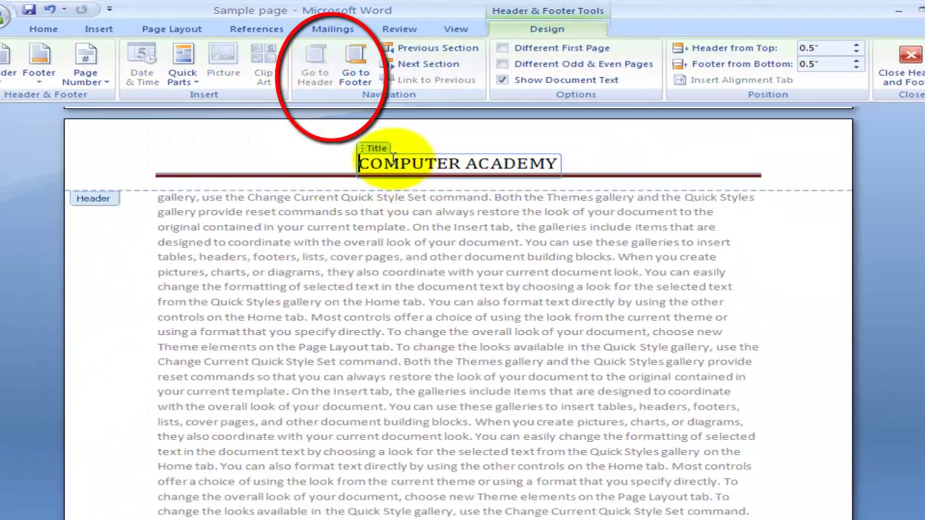
{"action": "left_click", "coordinate": [355, 70]}
{"action": "left_click", "coordinate": [318, 65]}
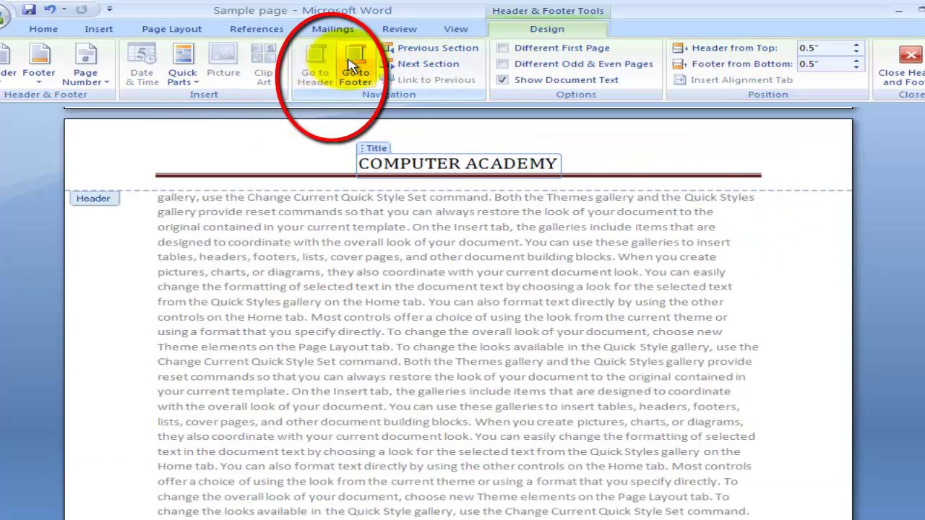
{"action": "left_click", "coordinate": [353, 66]}
{"action": "left_click", "coordinate": [335, 66]}
{"action": "left_click", "coordinate": [364, 65]}
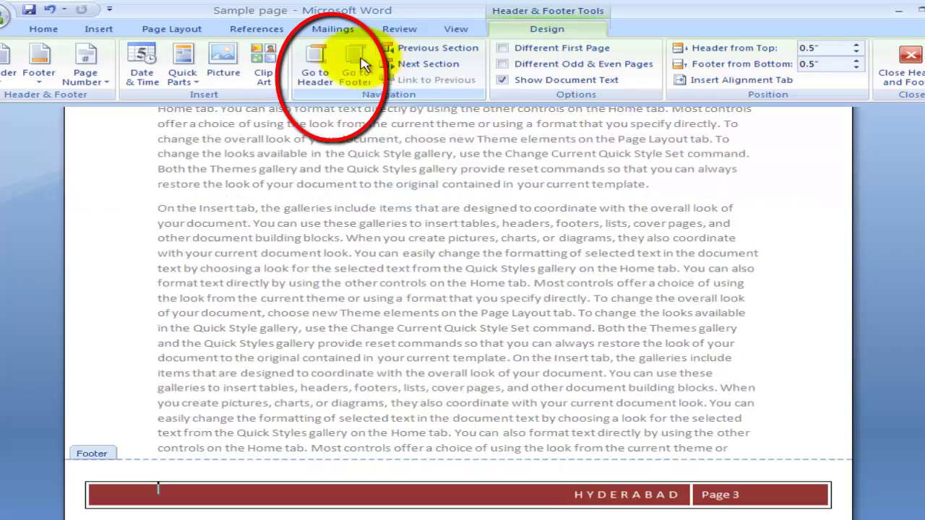
{"action": "left_click", "coordinate": [318, 65]}
{"action": "left_click", "coordinate": [353, 64]}
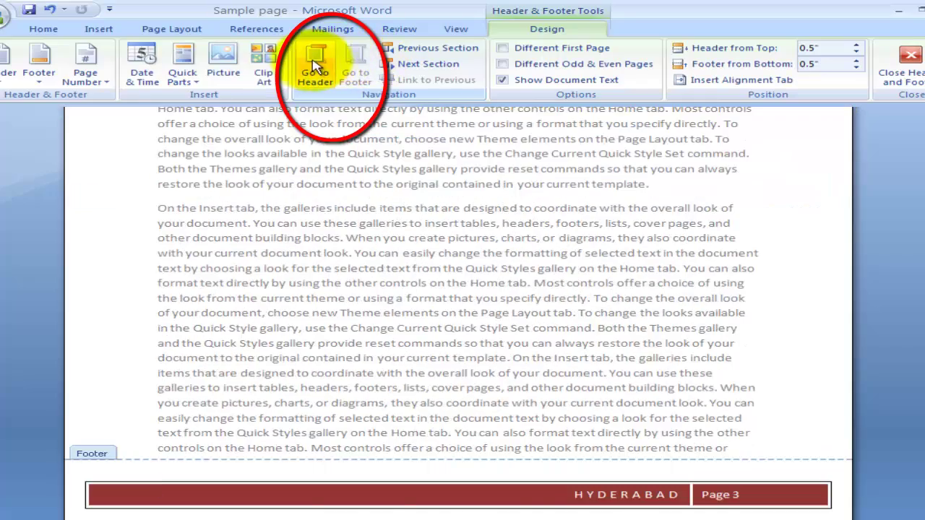
{"action": "left_click", "coordinate": [316, 65]}
{"action": "left_click", "coordinate": [352, 64]}
{"action": "left_click", "coordinate": [315, 65]}
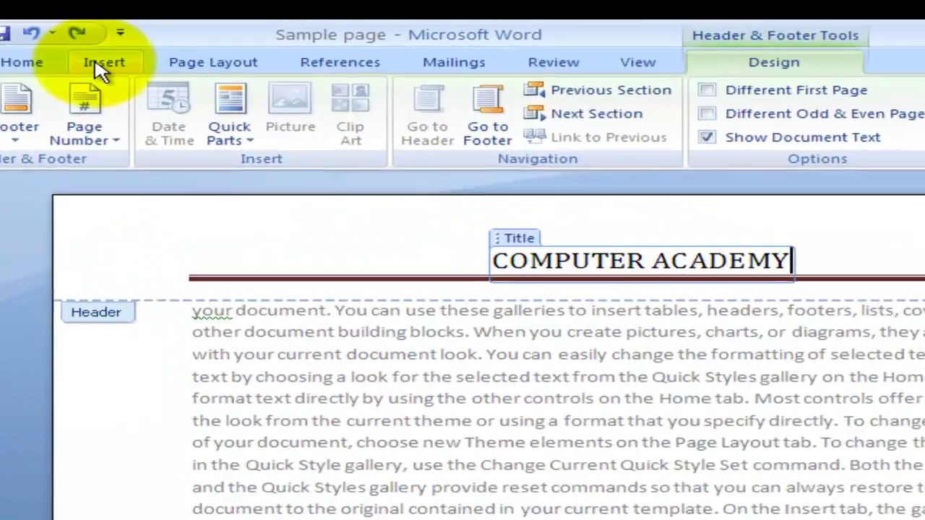
Step: Edit the header and change its title to COMPUTER INSTITUTE
{"action": "left_click", "coordinate": [119, 28]}
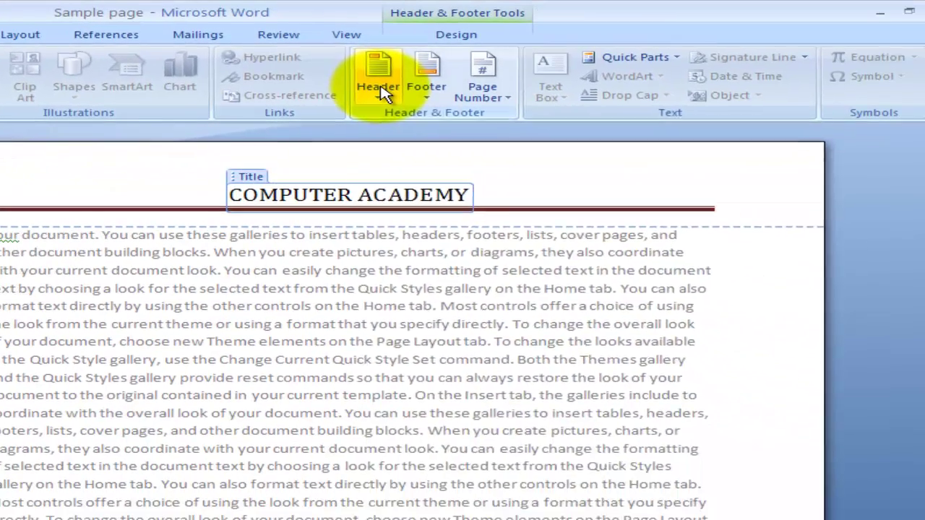
{"action": "left_click", "coordinate": [567, 120]}
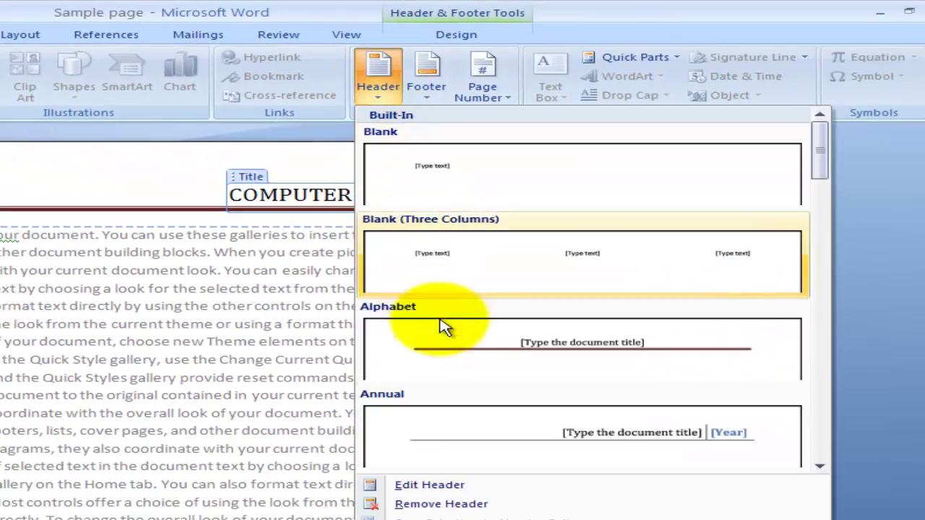
{"action": "left_click", "coordinate": [455, 491]}
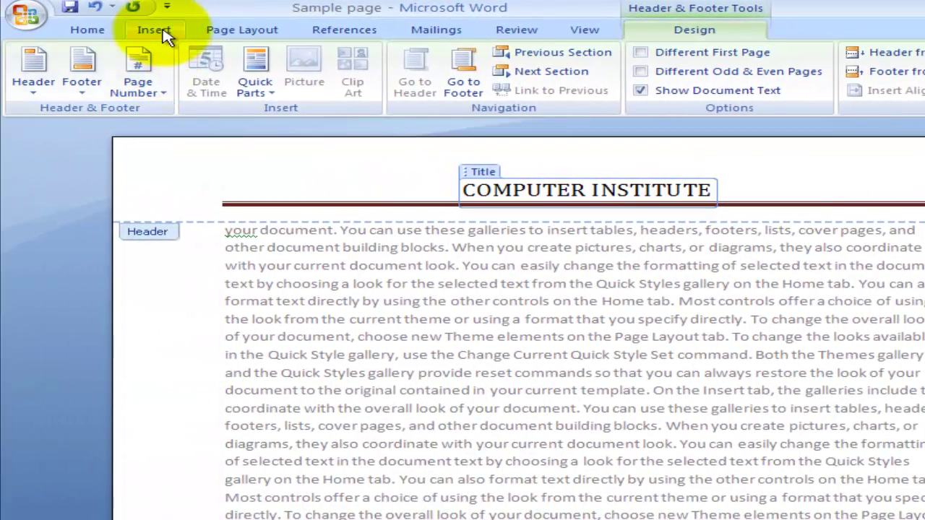
Step: Replace the current header with the built-in Blank (Three Columns) header
{"action": "left_click", "coordinate": [163, 34]}
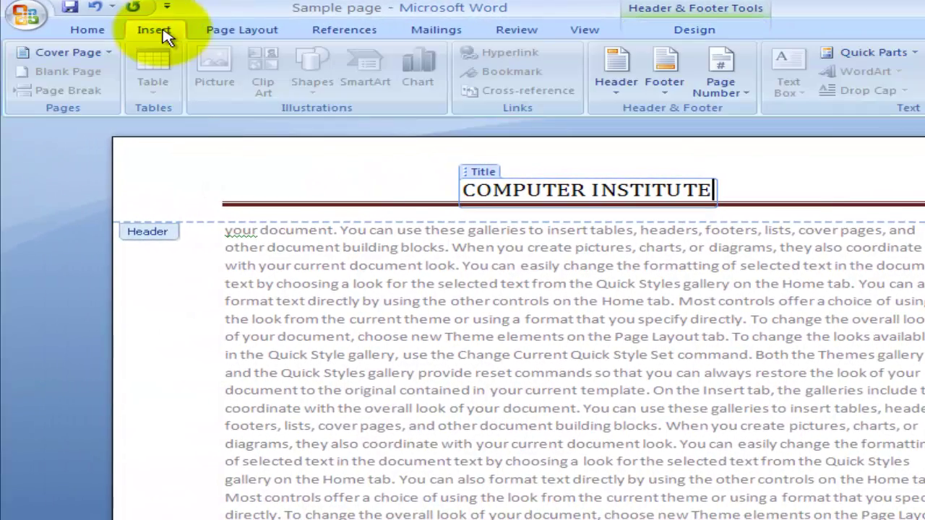
{"action": "left_click", "coordinate": [614, 83]}
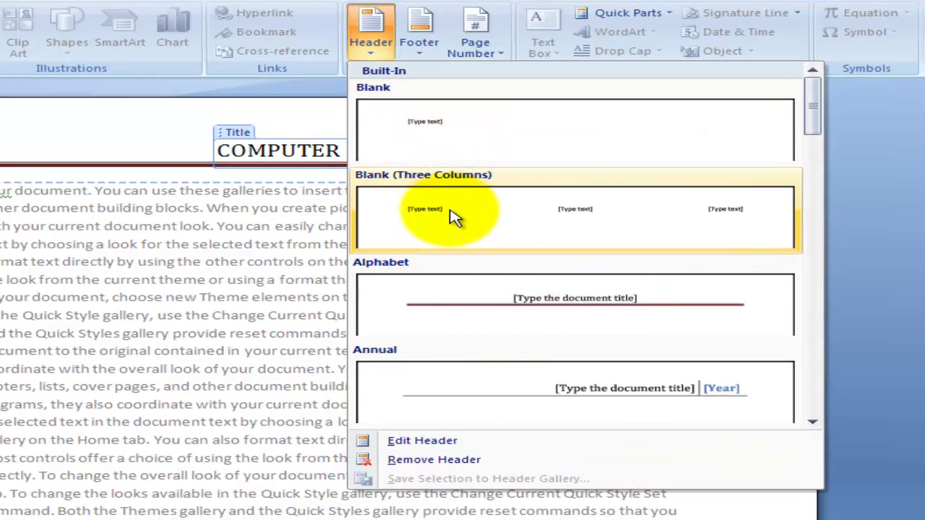
{"action": "left_click", "coordinate": [453, 218]}
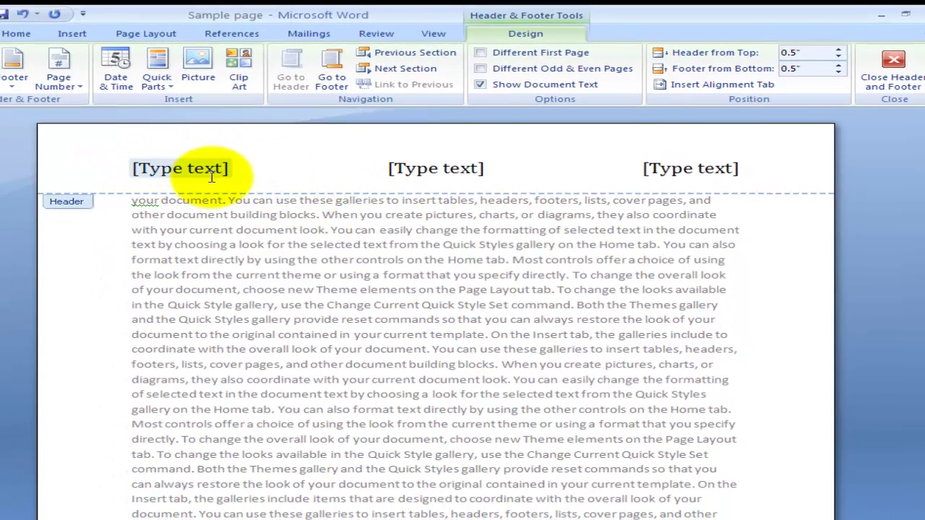
Step: Insert a Plain Number page number at the current position in the header's first column and remove that column's placeholder text
{"action": "left_click", "coordinate": [74, 81]}
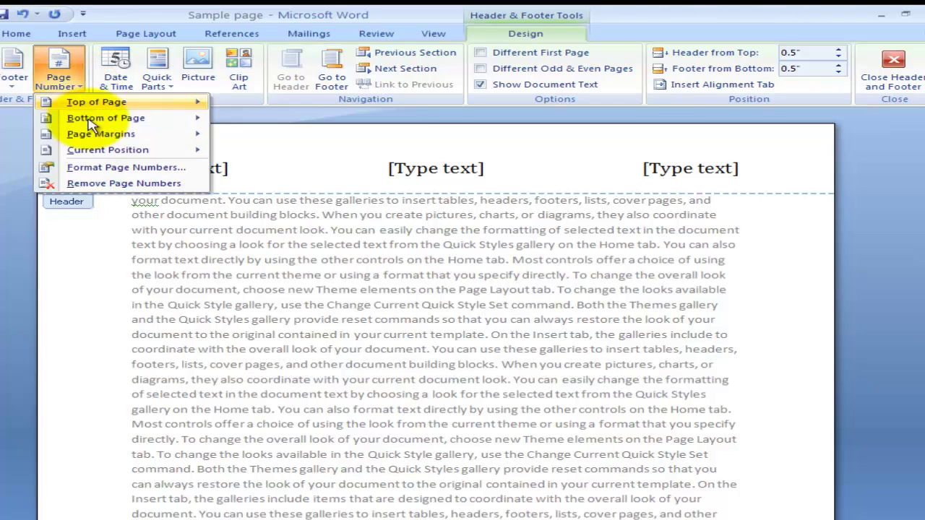
{"action": "mouse_move", "coordinate": [105, 158]}
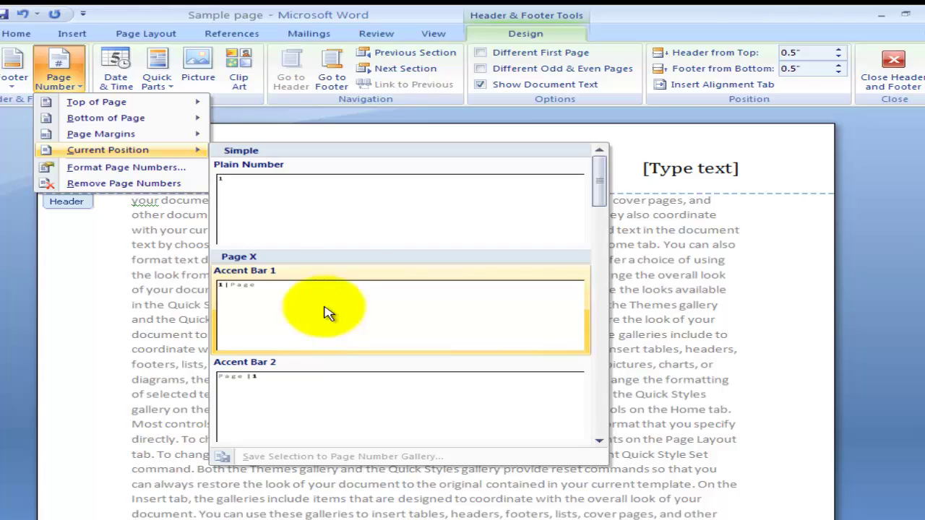
{"action": "left_click", "coordinate": [340, 200]}
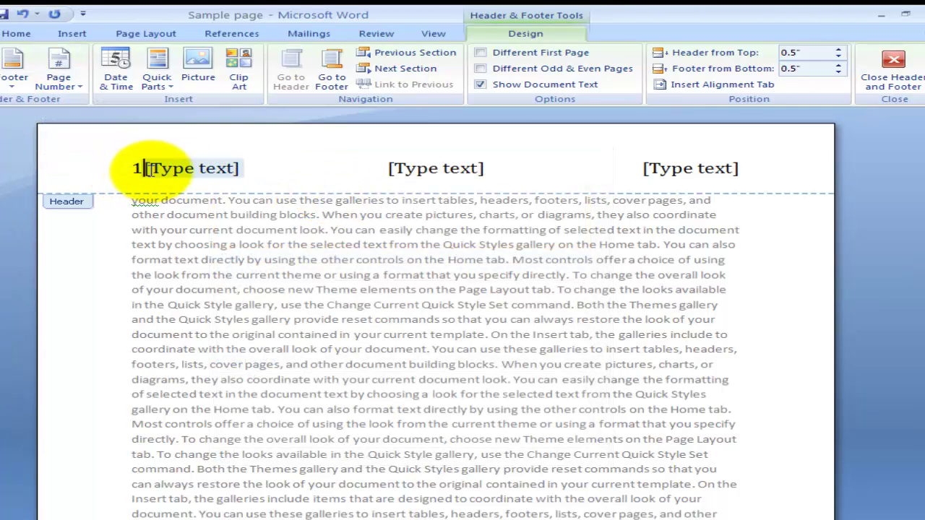
{"action": "left_click", "coordinate": [163, 171]}
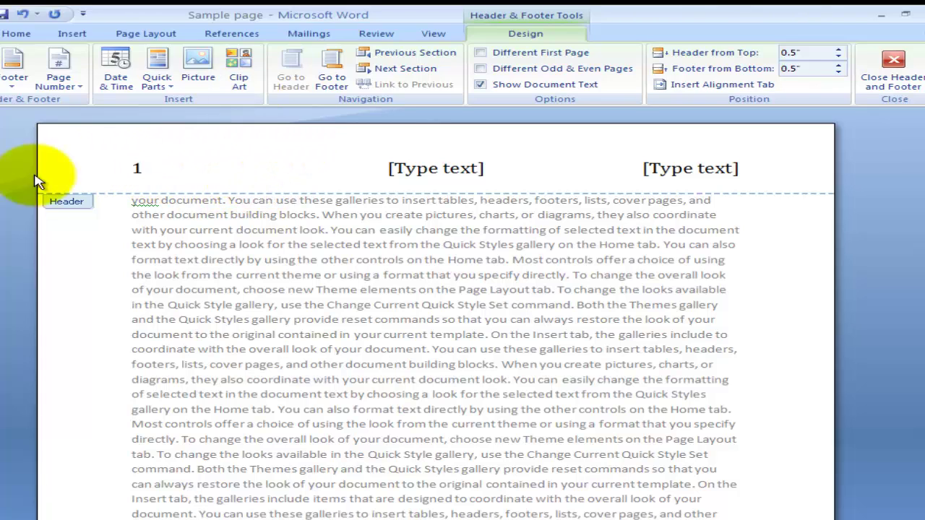
Step: Insert the date in the May 16, 2015 format in the header's third column and enter COMPUTER in the middle column
{"action": "left_click", "coordinate": [401, 166]}
{"action": "left_click", "coordinate": [683, 166]}
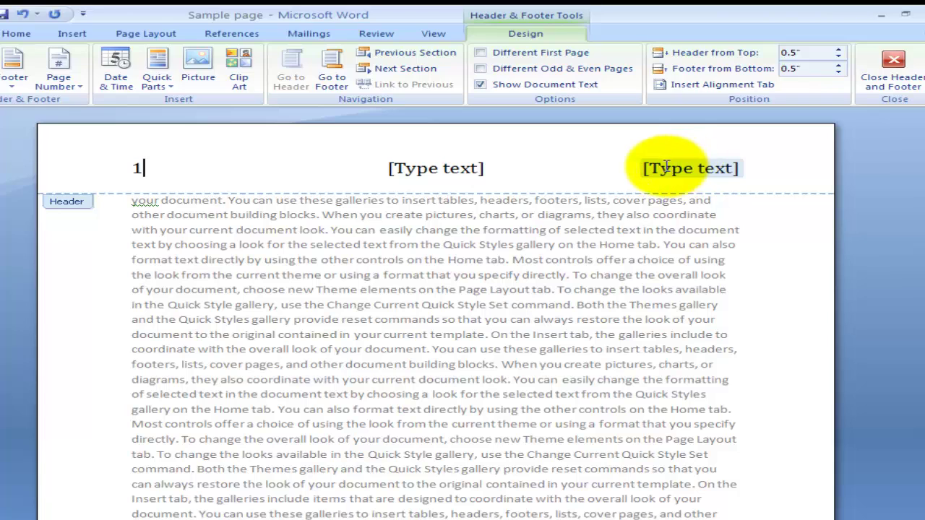
{"action": "left_click", "coordinate": [641, 167]}
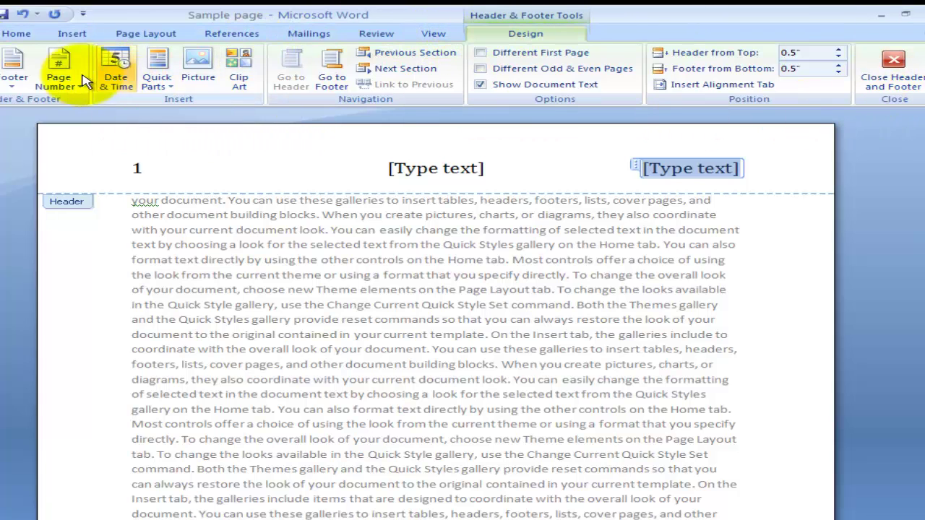
{"action": "left_click", "coordinate": [128, 78]}
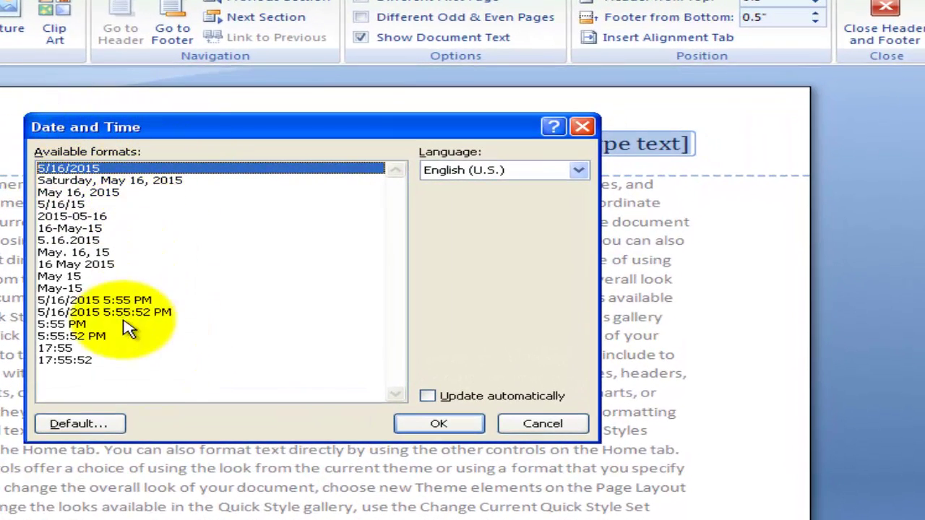
{"action": "left_click", "coordinate": [60, 193]}
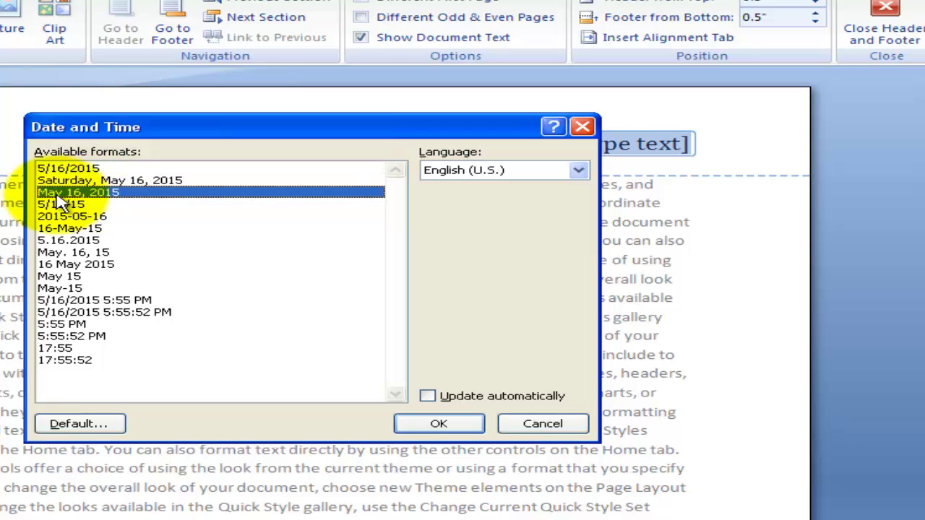
{"action": "left_click", "coordinate": [442, 425]}
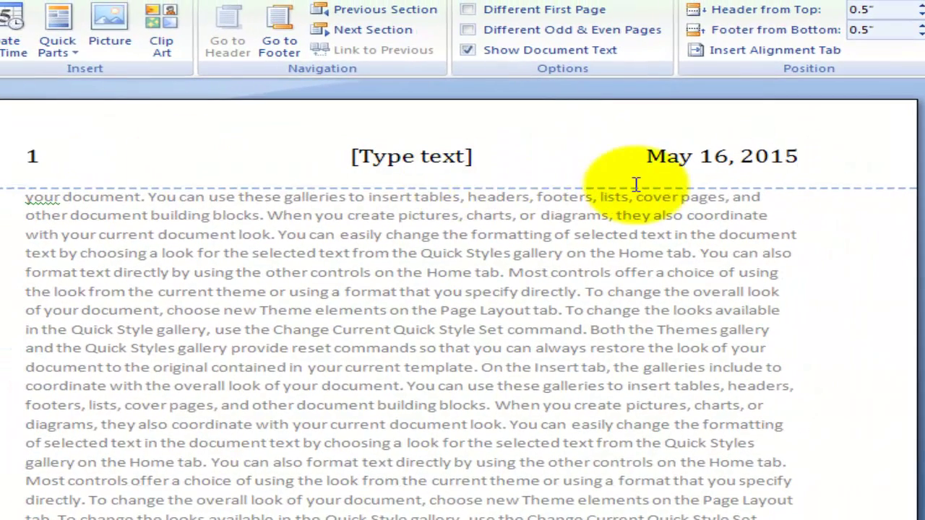
{"action": "left_click", "coordinate": [388, 157]}
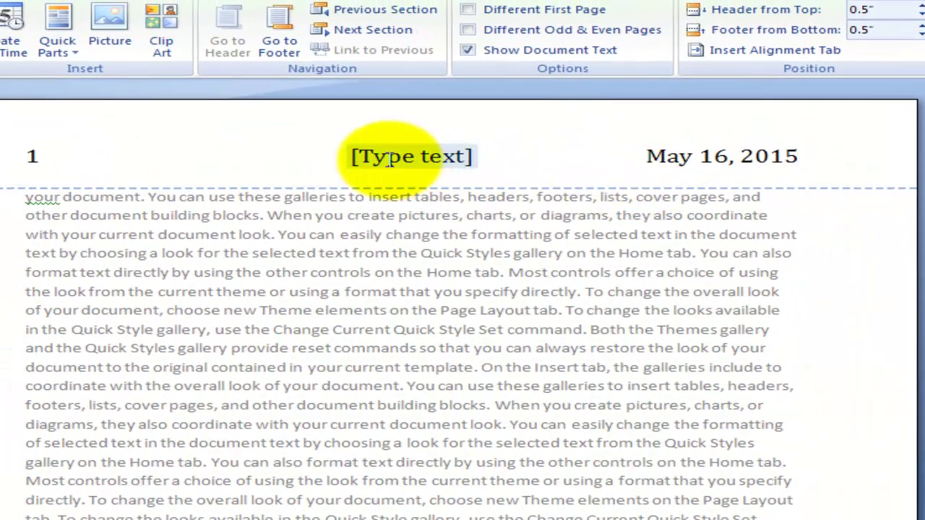
{"action": "left_click", "coordinate": [356, 157]}
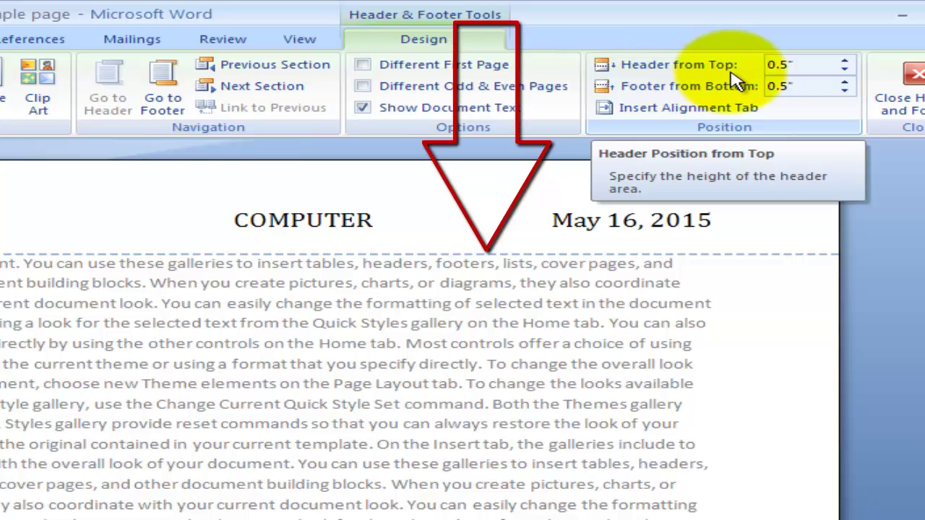
Step: Increase the header's distance from the top of the page to 1.3"
{"action": "left_click", "coordinate": [844, 62]}
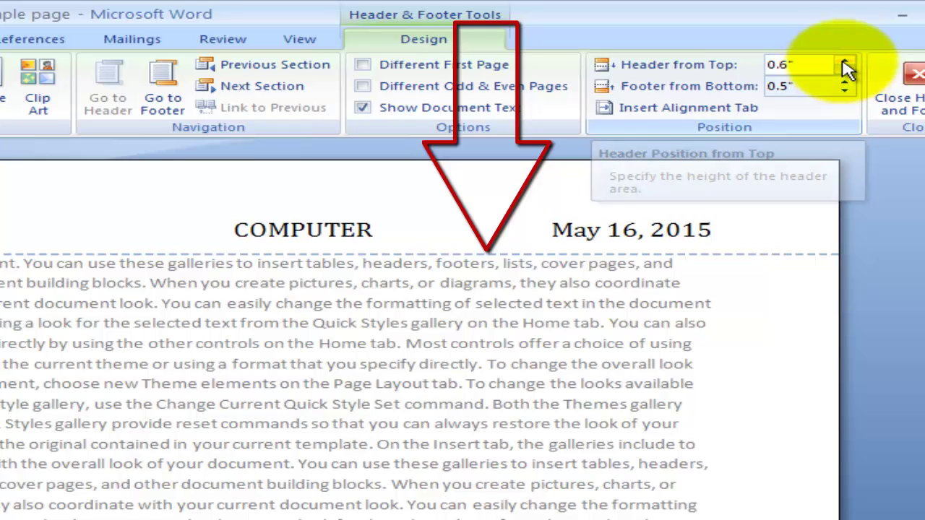
{"action": "left_click", "coordinate": [844, 62]}
{"action": "left_click", "coordinate": [844, 62]}
{"action": "left_click", "coordinate": [844, 62]}
{"action": "left_click", "coordinate": [844, 63]}
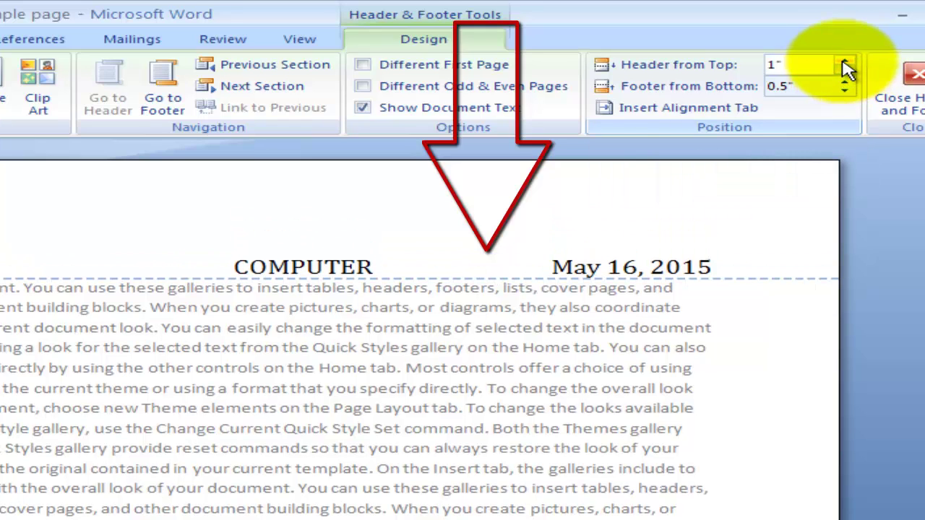
{"action": "left_click", "coordinate": [844, 62]}
{"action": "left_click", "coordinate": [844, 62]}
{"action": "left_click", "coordinate": [844, 62]}
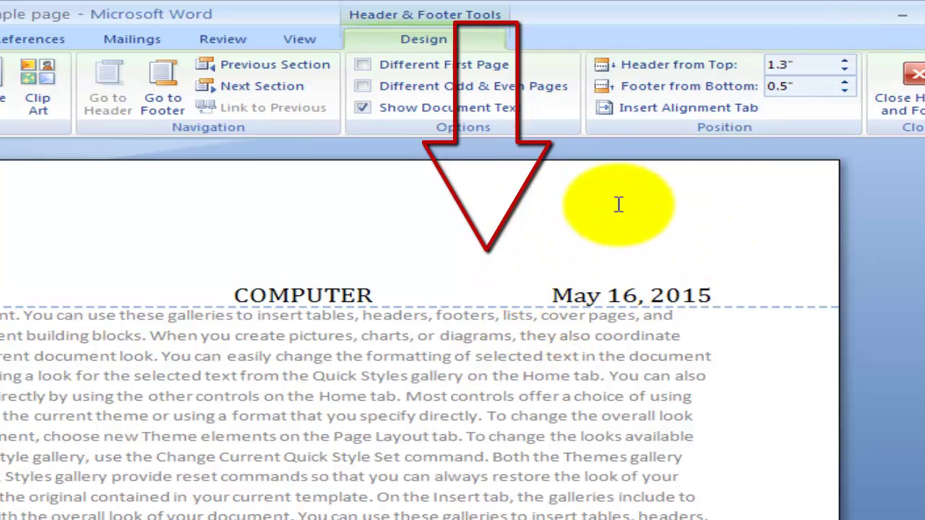
Step: Reduce the header's distance from the top of the page to 0.7"
{"action": "left_click", "coordinate": [844, 71]}
{"action": "left_click", "coordinate": [843, 71]}
{"action": "left_click", "coordinate": [844, 71]}
{"action": "left_click", "coordinate": [844, 70]}
{"action": "left_click", "coordinate": [844, 71]}
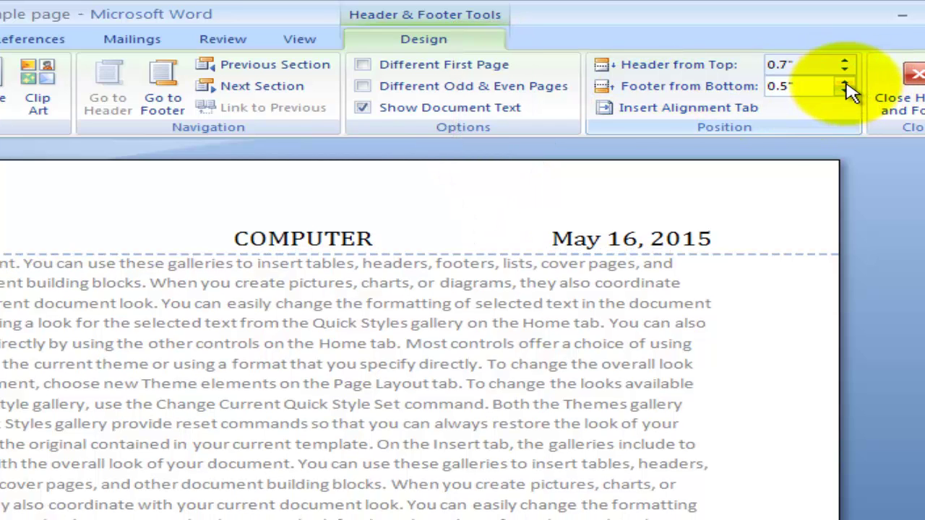
Step: Set the footer's distance from the bottom of the page to 2", check its placement and close the header and footer
{"action": "scroll", "coordinate": [603, 392], "scroll_direction": "down", "scroll_amount": 10}
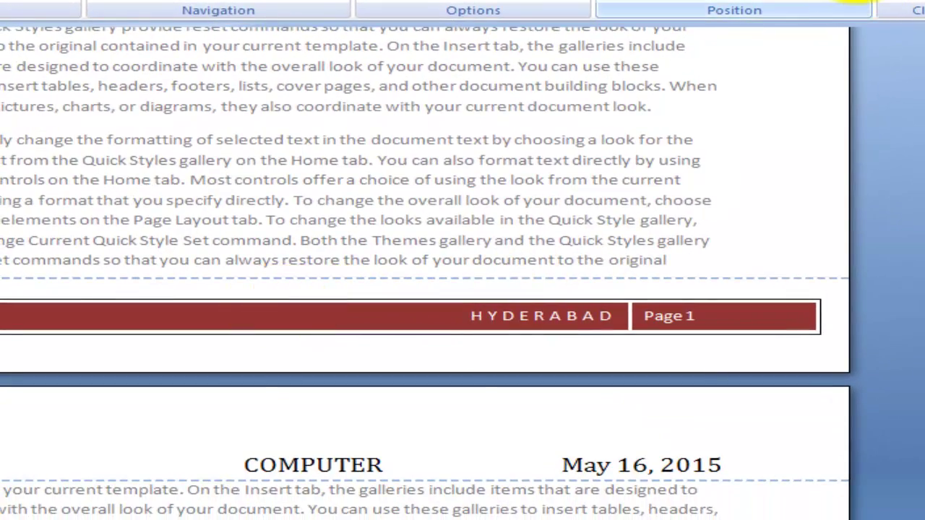
{"action": "scroll", "coordinate": [426, 289], "scroll_direction": "down", "scroll_amount": 6}
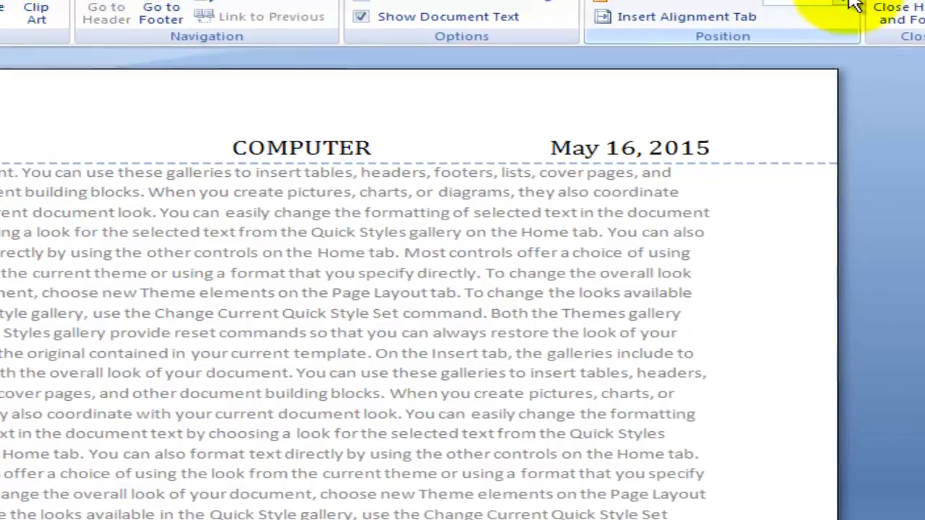
{"action": "left_click", "coordinate": [809, 65]}
{"action": "left_click", "coordinate": [785, 117]}
{"action": "left_click", "coordinate": [796, 34]}
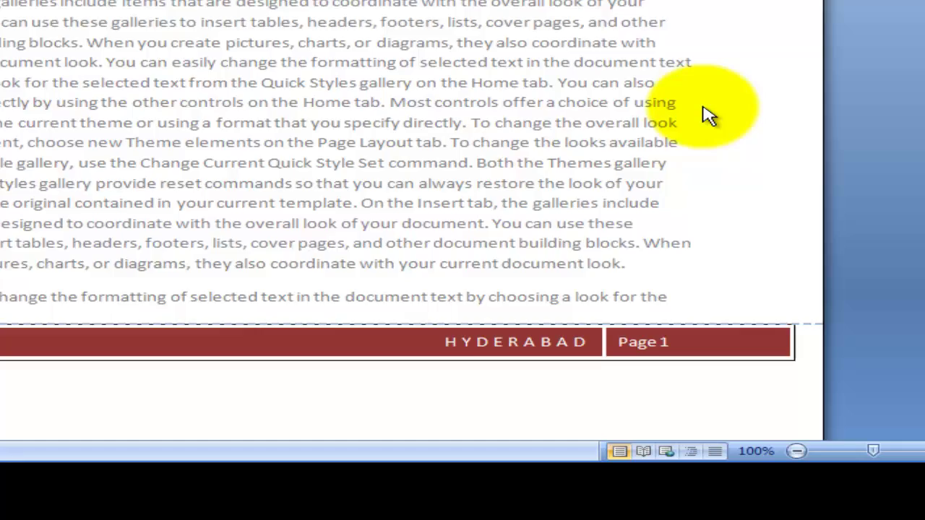
{"action": "scroll", "coordinate": [676, 311], "scroll_direction": "down", "scroll_amount": 2}
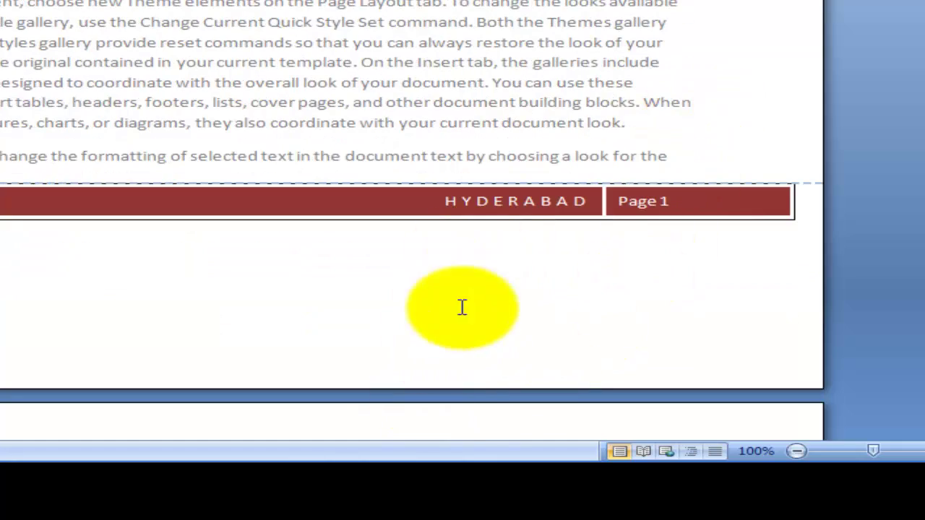
{"action": "scroll", "coordinate": [584, 192], "scroll_direction": "up", "scroll_amount": 1}
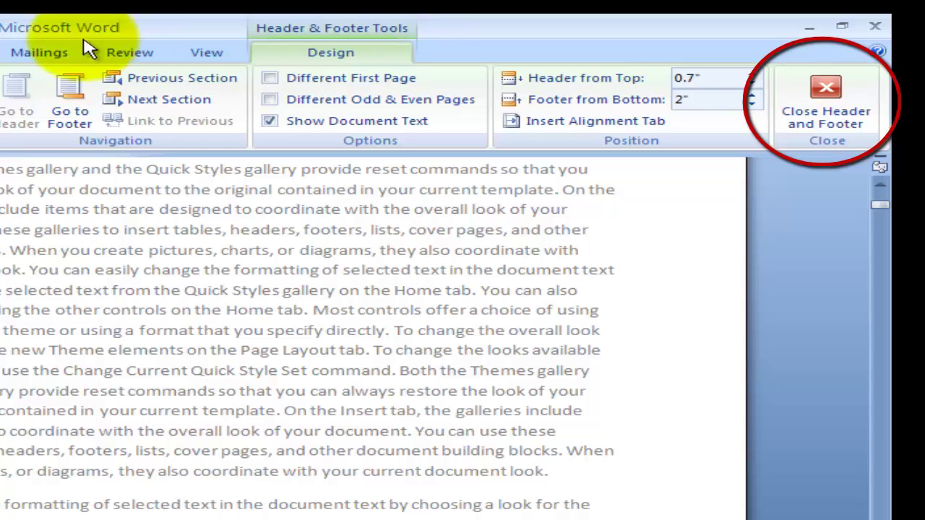
{"action": "left_click", "coordinate": [826, 112]}
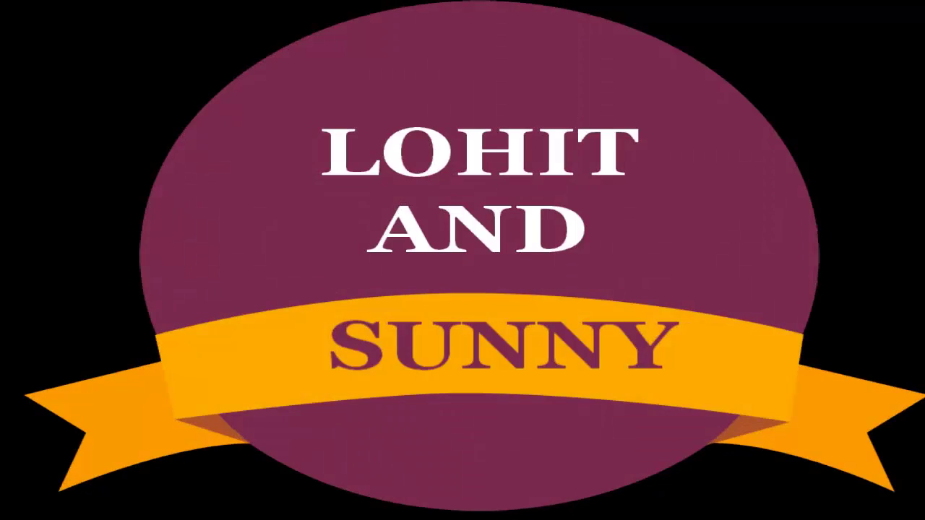